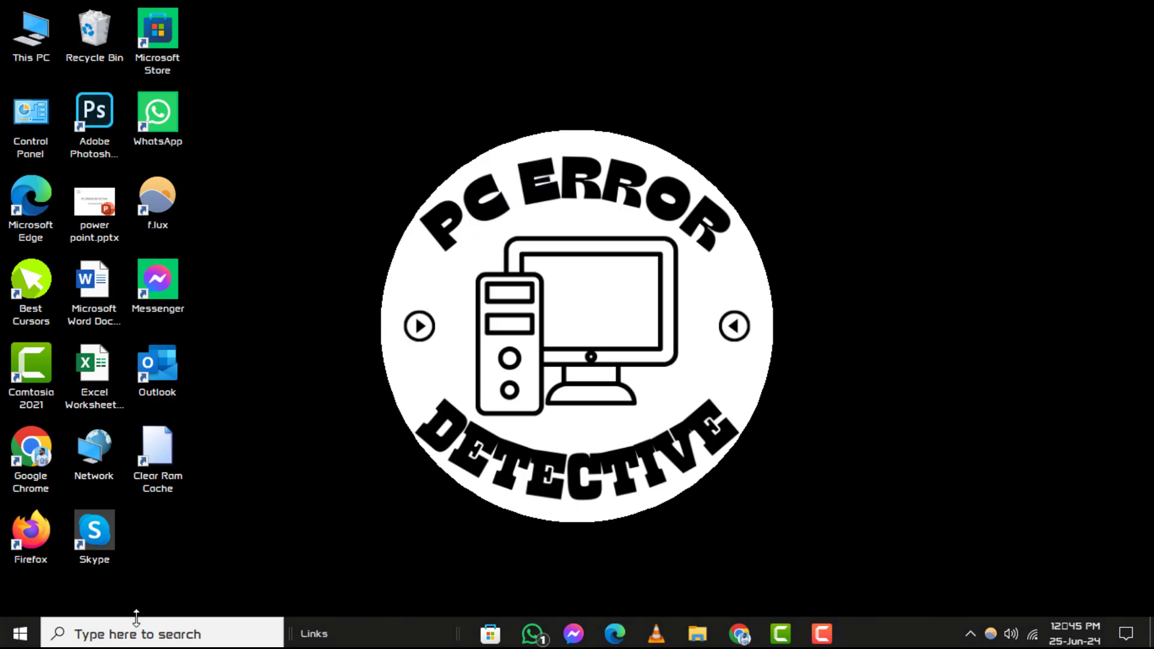
Search Windows for 'reset this PC' and open its Recovery settings page.
key(super+s)
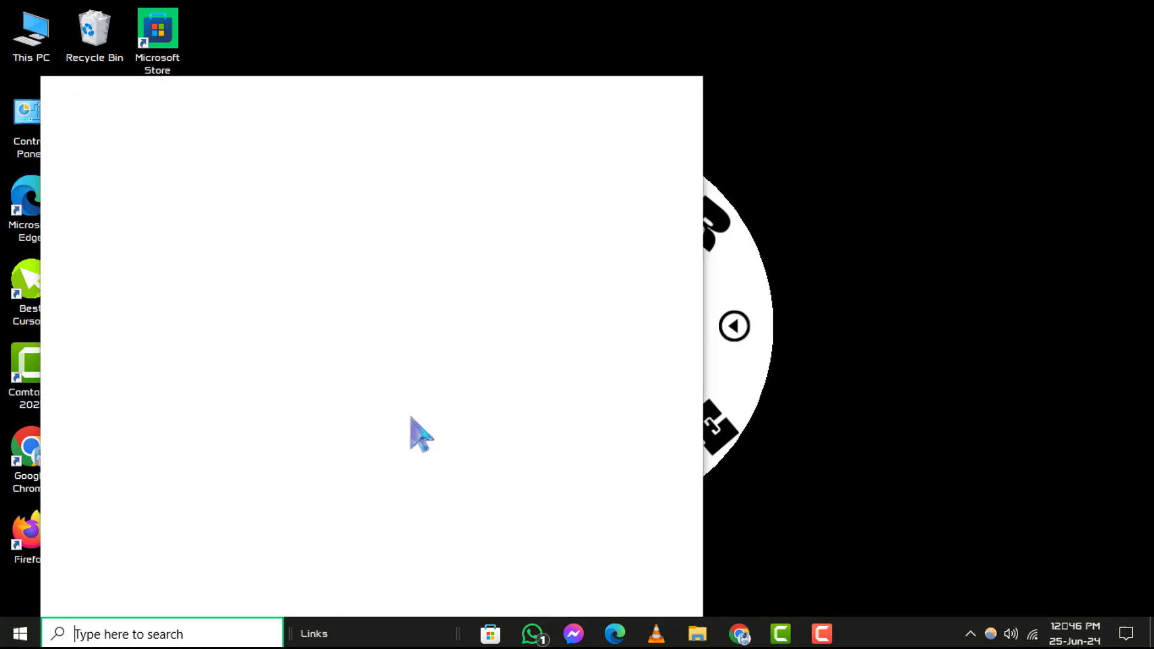
text(reset this PC)
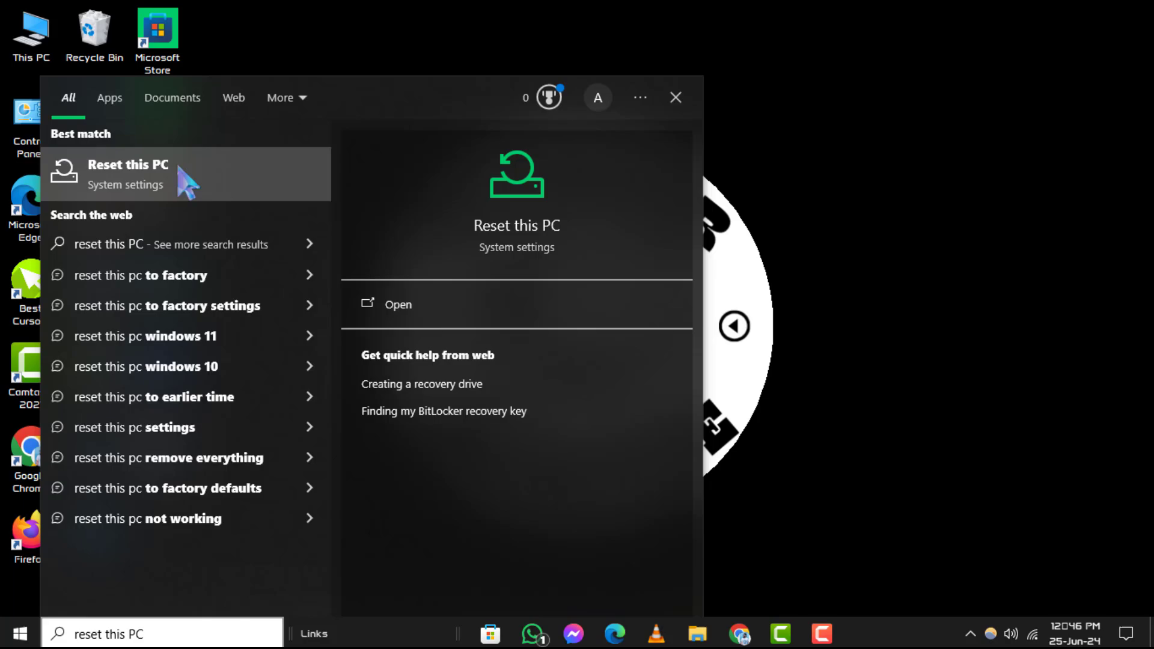
click(187, 184)
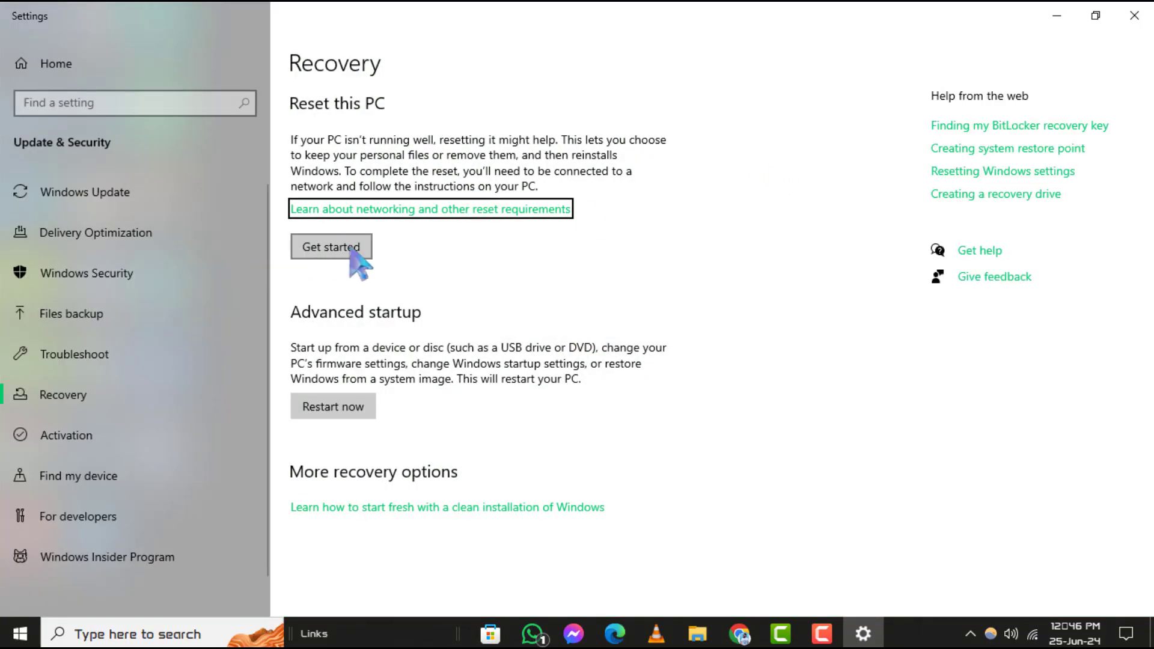
Start Reset this PC choosing Keep my files and Local reinstall.
click(352, 248)
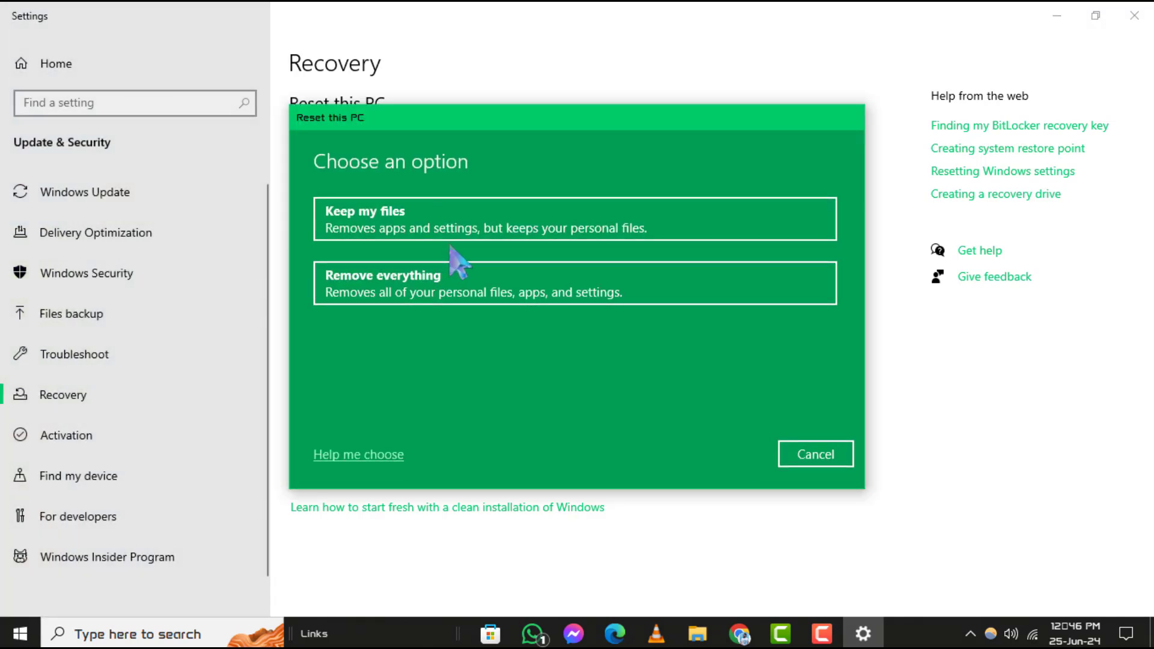
click(439, 226)
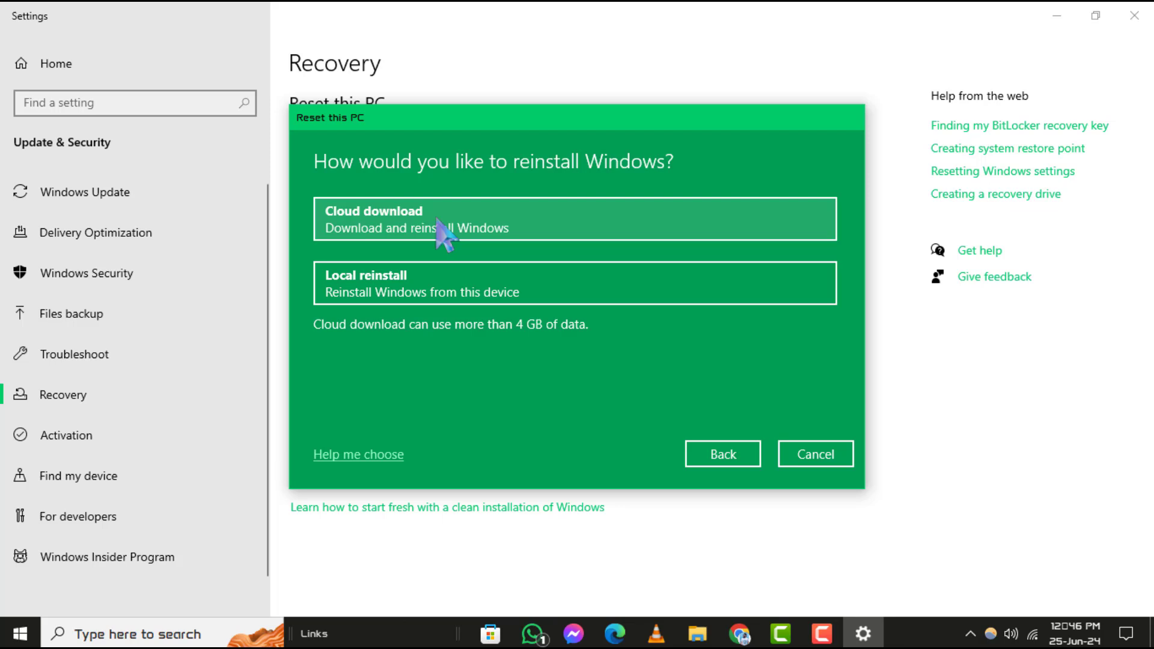
click(439, 290)
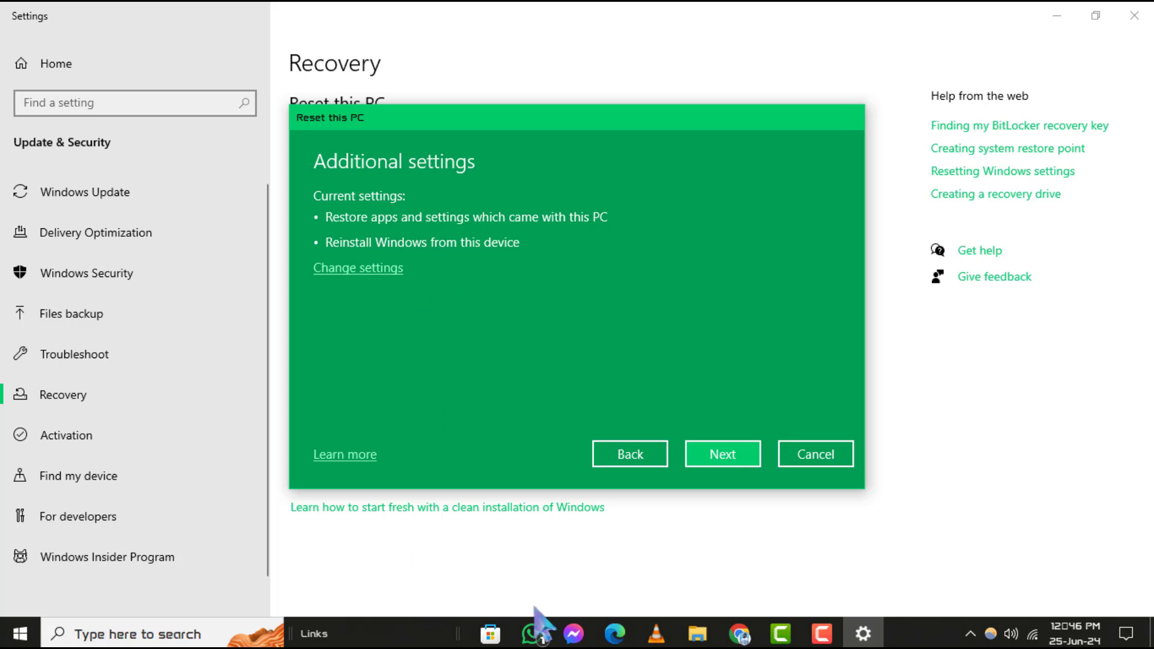
Set Restore preinstalled apps to No in the reset's additional settings.
click(372, 268)
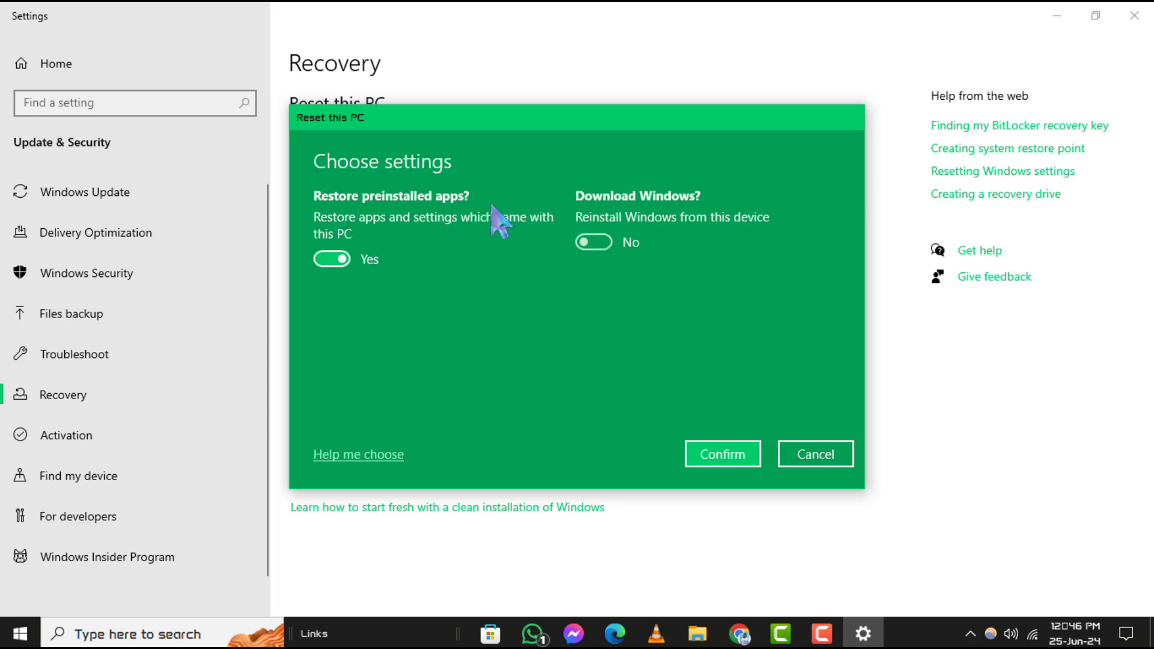
click(331, 273)
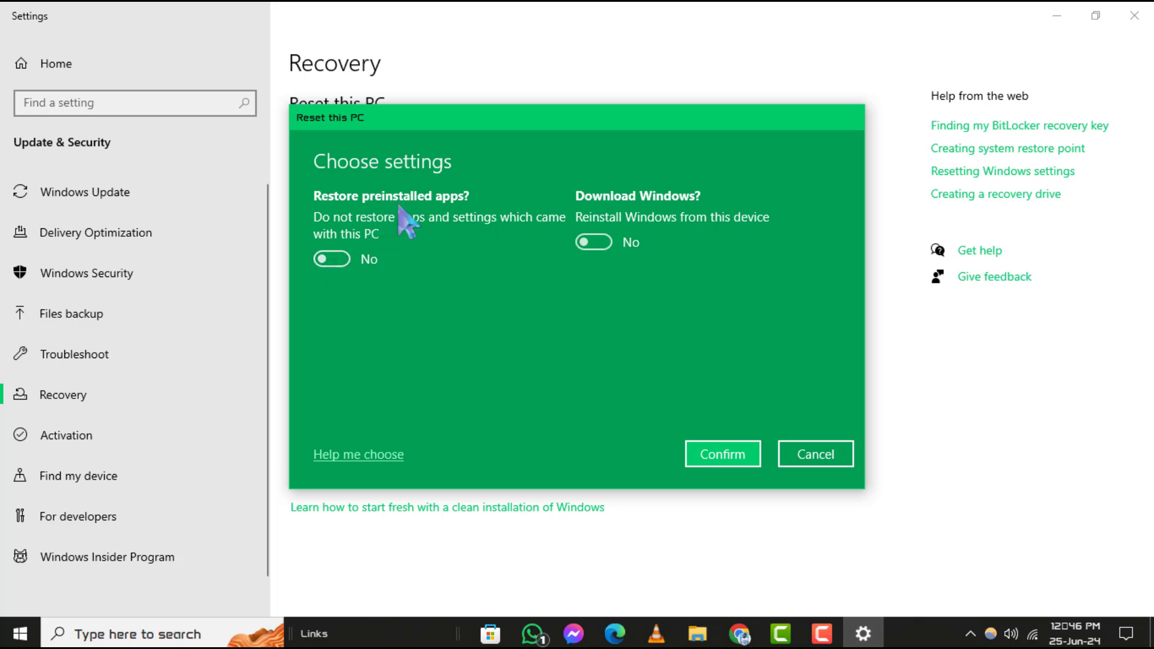
click(729, 457)
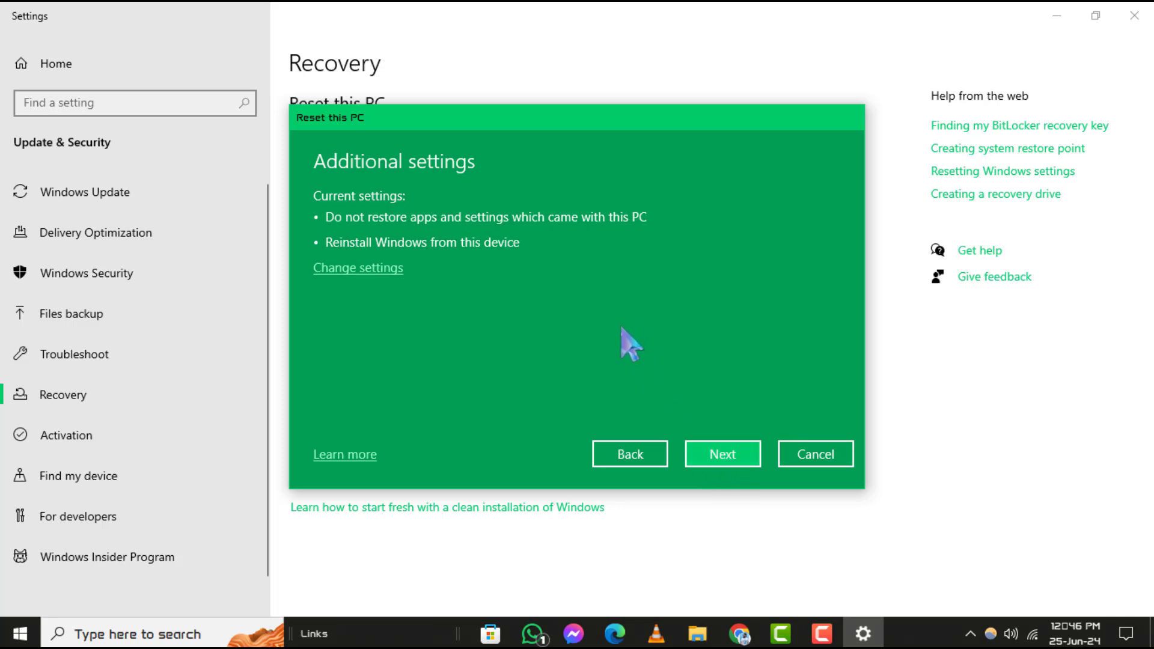
Continue past Additional settings toward the Ready to reset this PC summary.
click(718, 460)
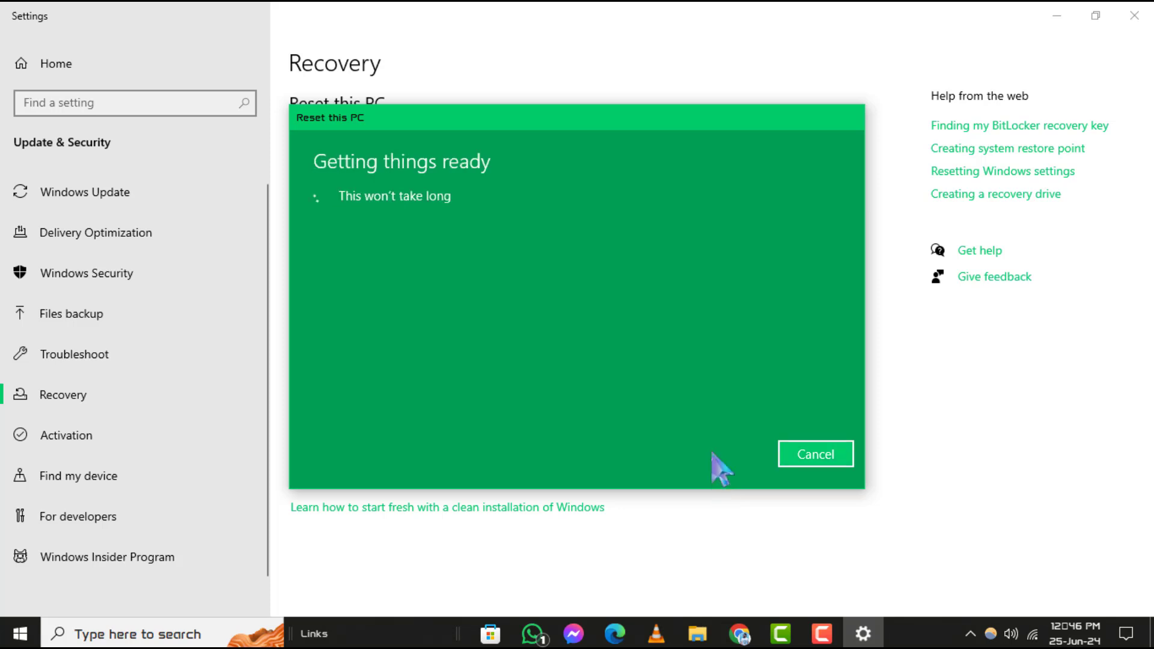